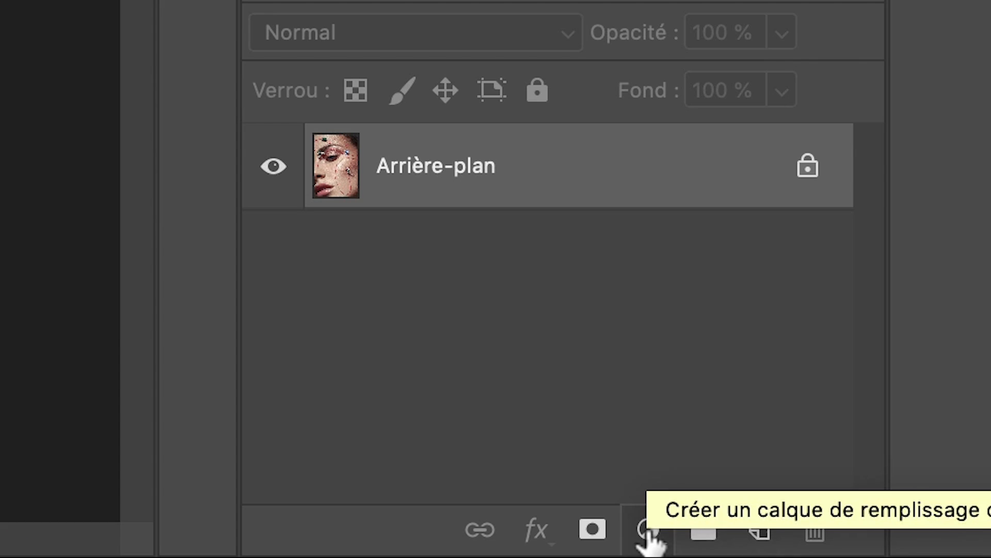
# Create a Curves (Courbes) adjustment layer above the Arrière-plan layer.
pyautogui.click(649, 529)
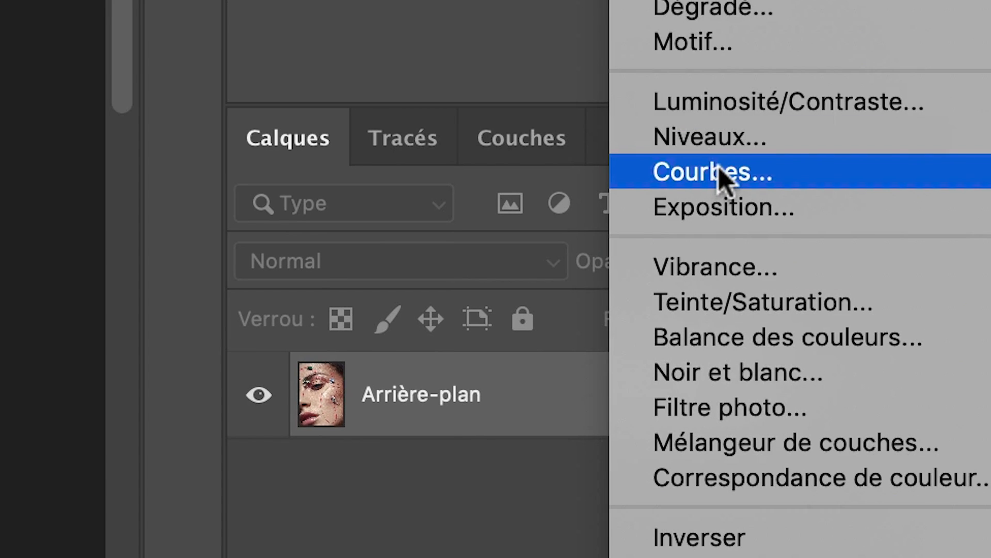
pyautogui.click(732, 0)
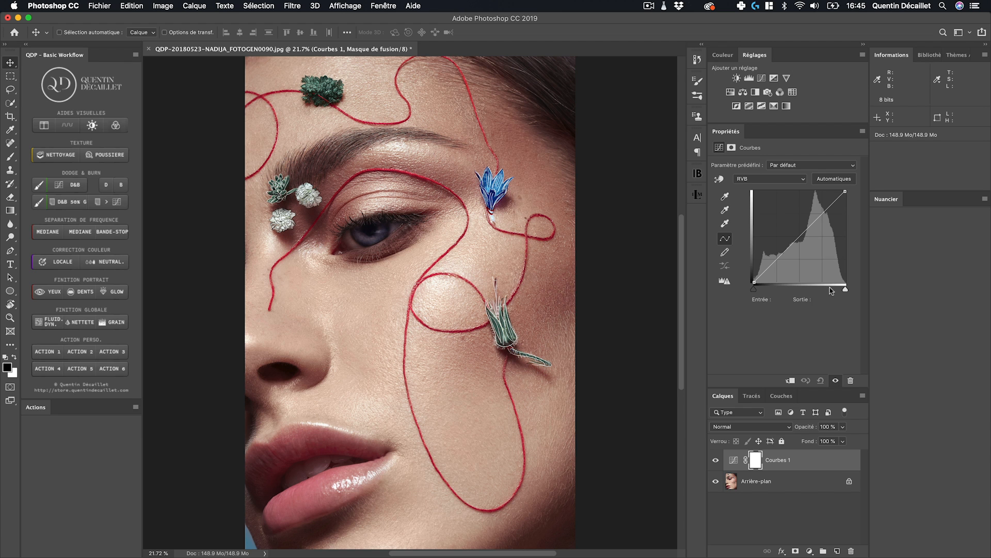
# Try a contrast S-curve on the RVB channel by lowering a shadow point and raising a highlight point.
pyautogui.click(776, 259)
pyautogui.click(818, 214)
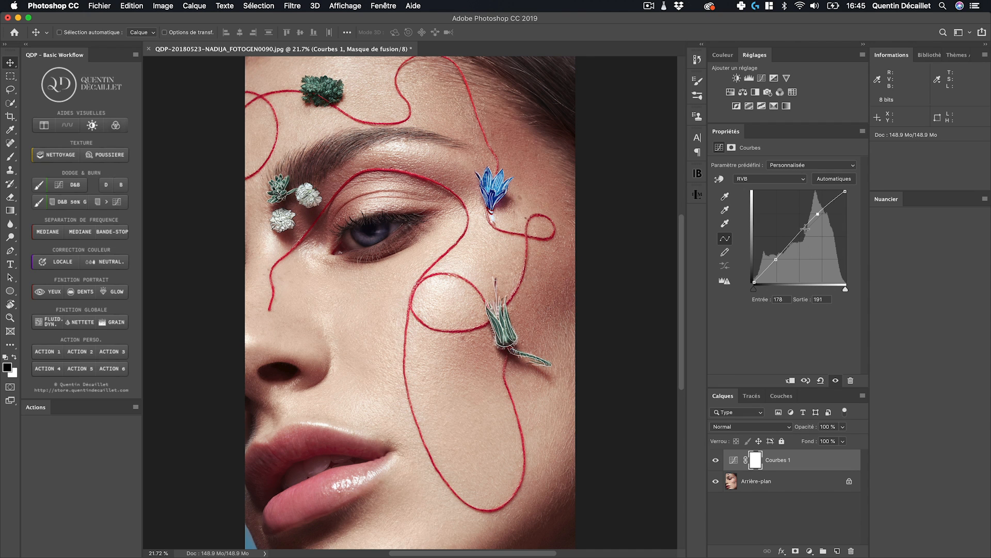
pyautogui.moveTo(776, 260); pyautogui.dragTo(776, 267)
pyautogui.moveTo(804, 230); pyautogui.dragTo(821, 209)
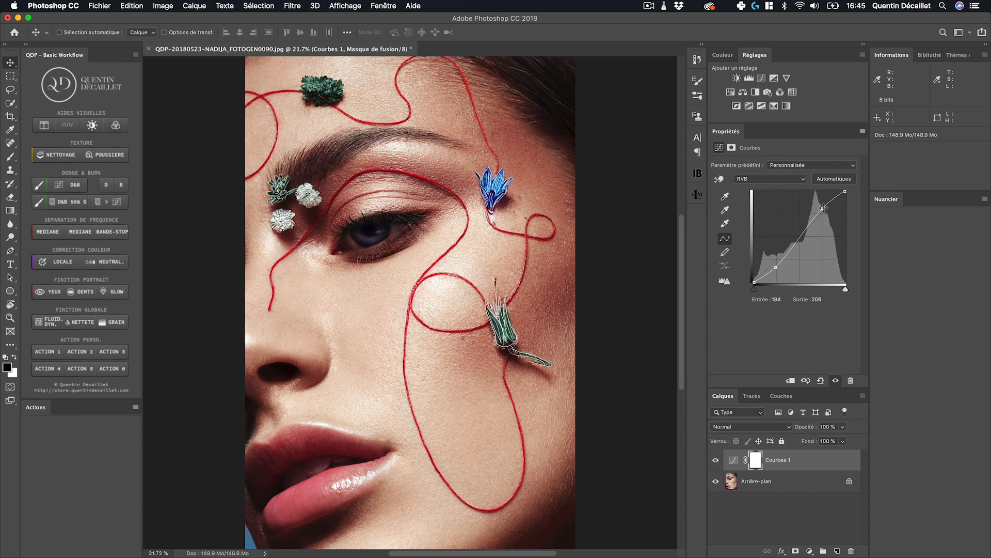
pyautogui.moveTo(823, 208); pyautogui.dragTo(766, 174)
# On the Rouge channel, try a midtone point at input 90, output 176 and at input 184, output 51, and discard it.
pyautogui.click(766, 178)
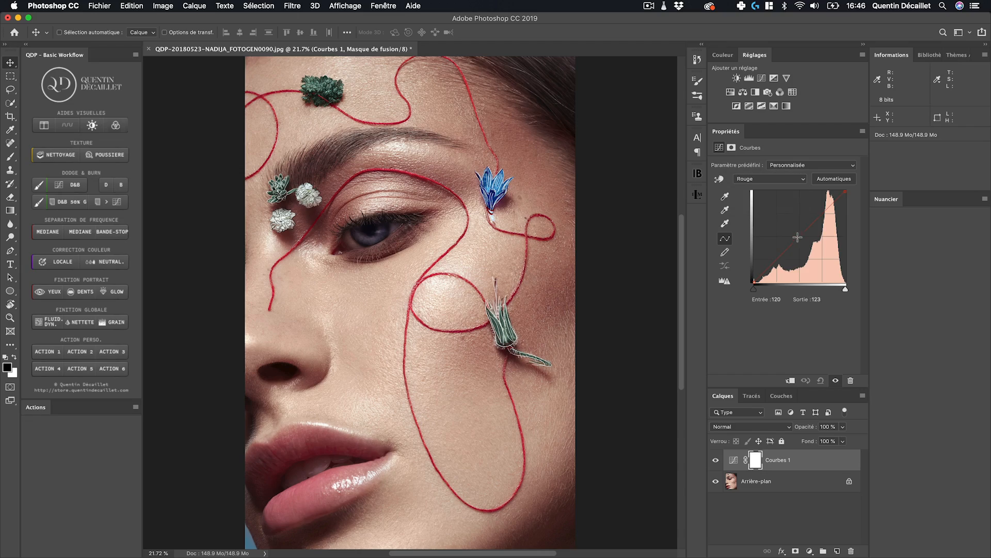
pyautogui.moveTo(798, 237); pyautogui.dragTo(786, 219)
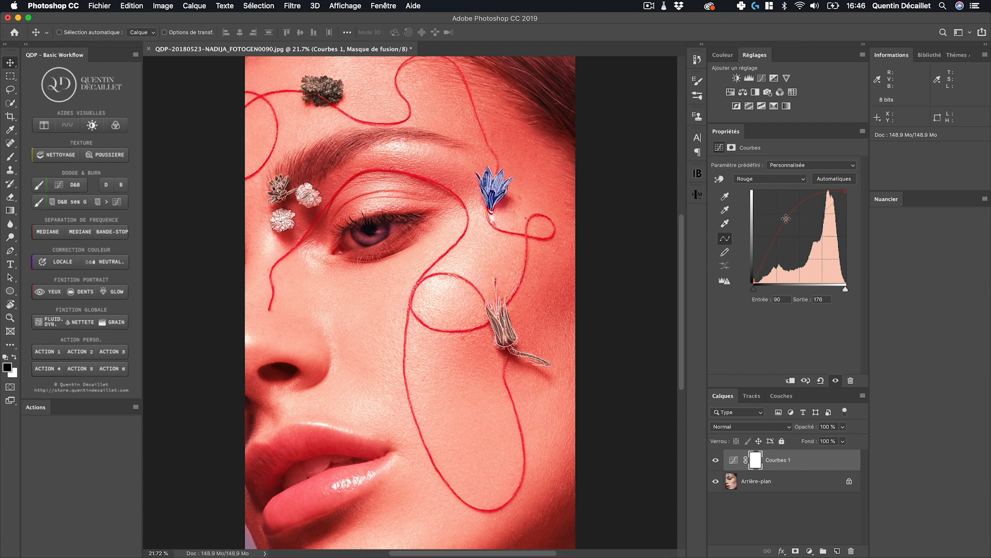
pyautogui.moveTo(798, 233); pyautogui.dragTo(820, 264)
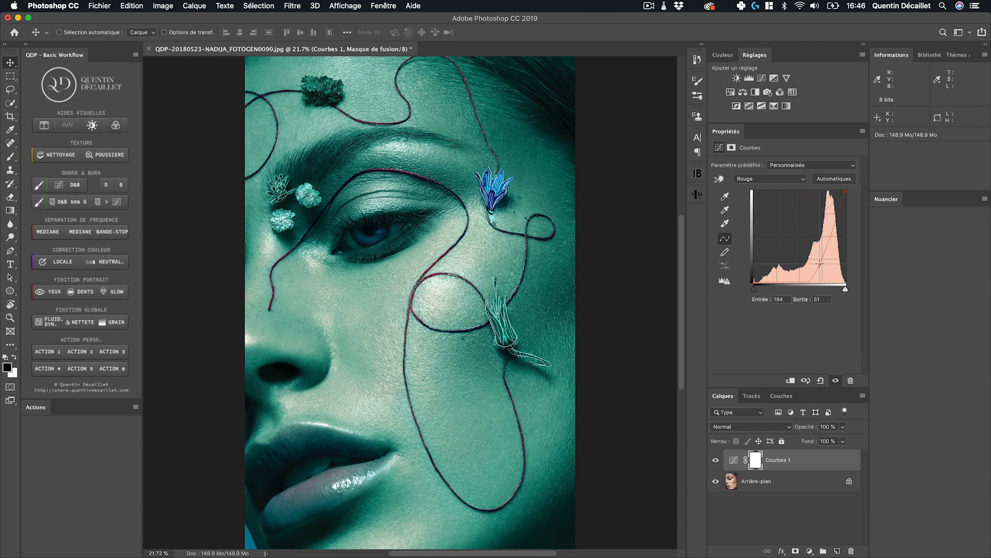
pyautogui.moveTo(818, 262); pyautogui.dragTo(817, 227)
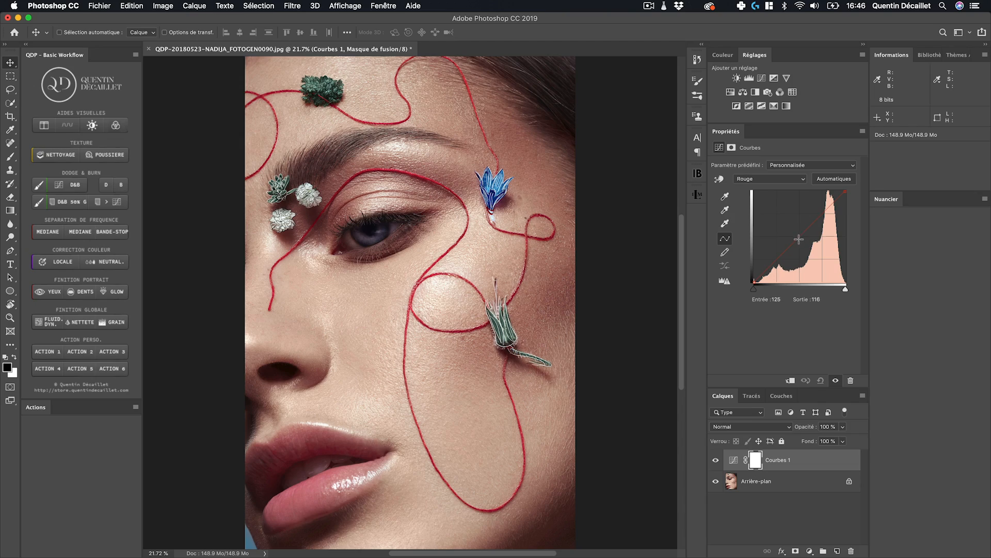
pyautogui.moveTo(799, 236); pyautogui.dragTo(984, 471)
# Reset the curve to the Par défaut preset and return to the RVB channel.
pyautogui.click(802, 165)
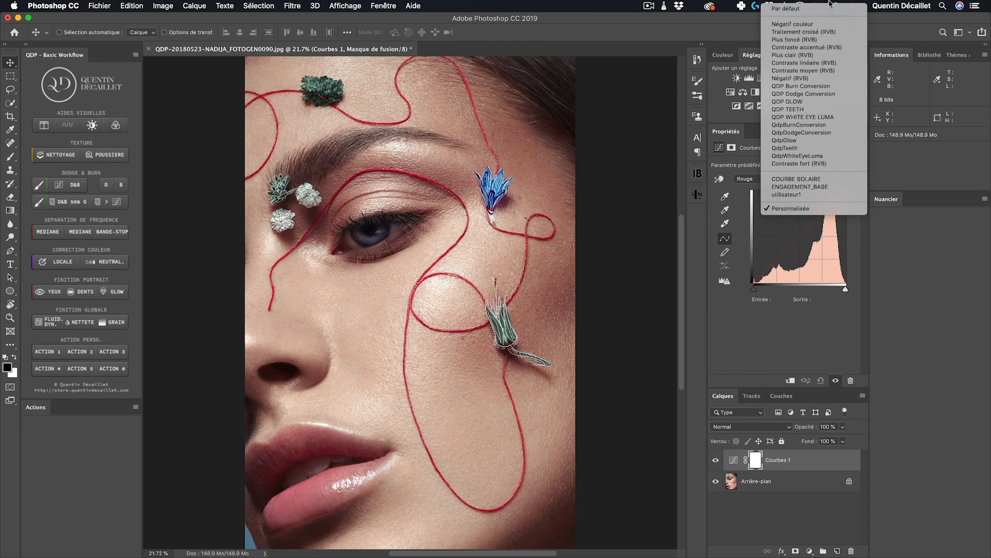
pyautogui.click(799, 9)
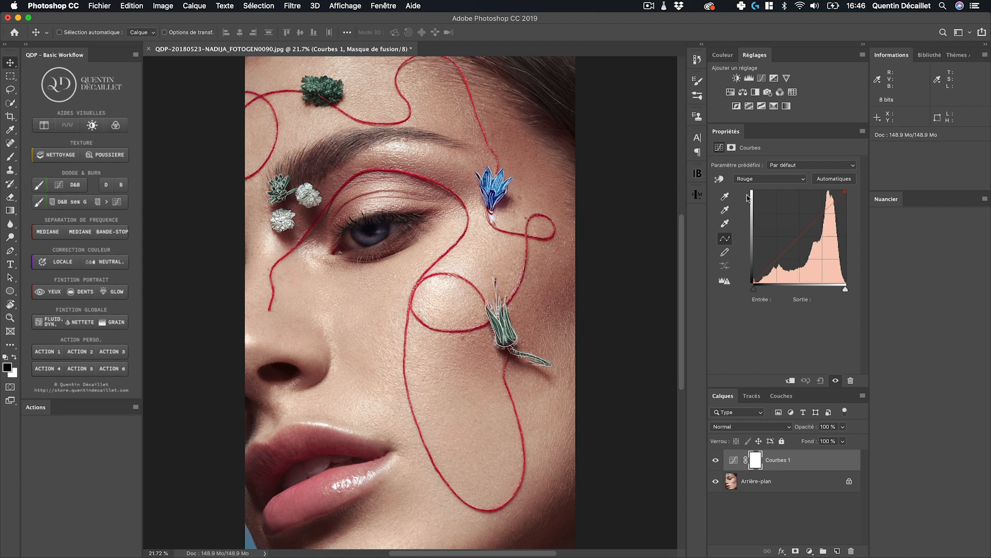
pyautogui.click(754, 179)
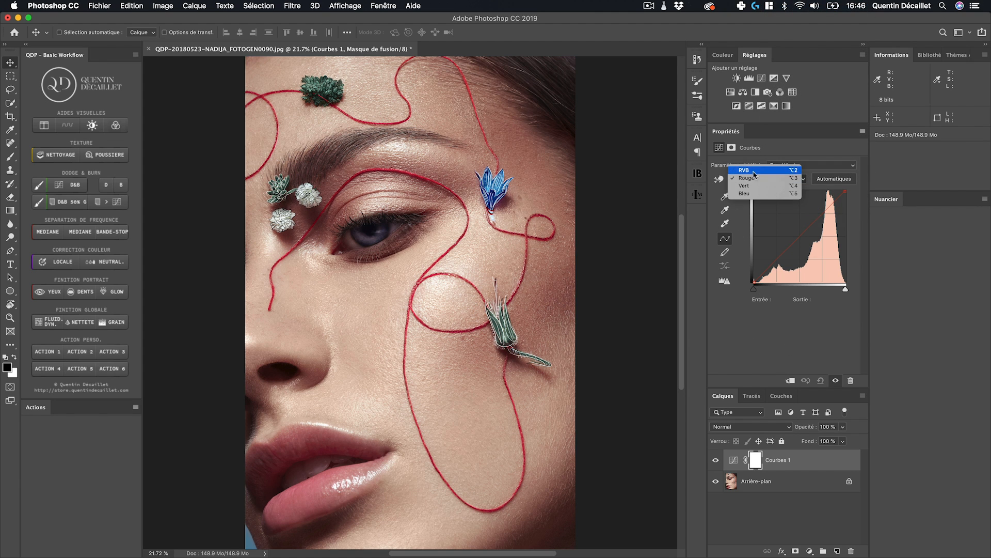
pyautogui.click(833, 318)
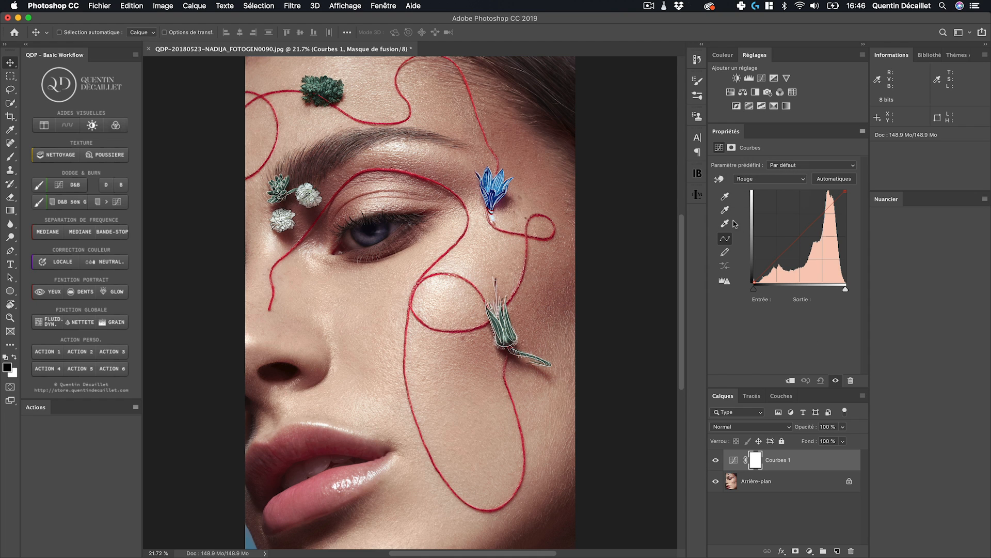
pyautogui.click(768, 179)
pyautogui.click(767, 168)
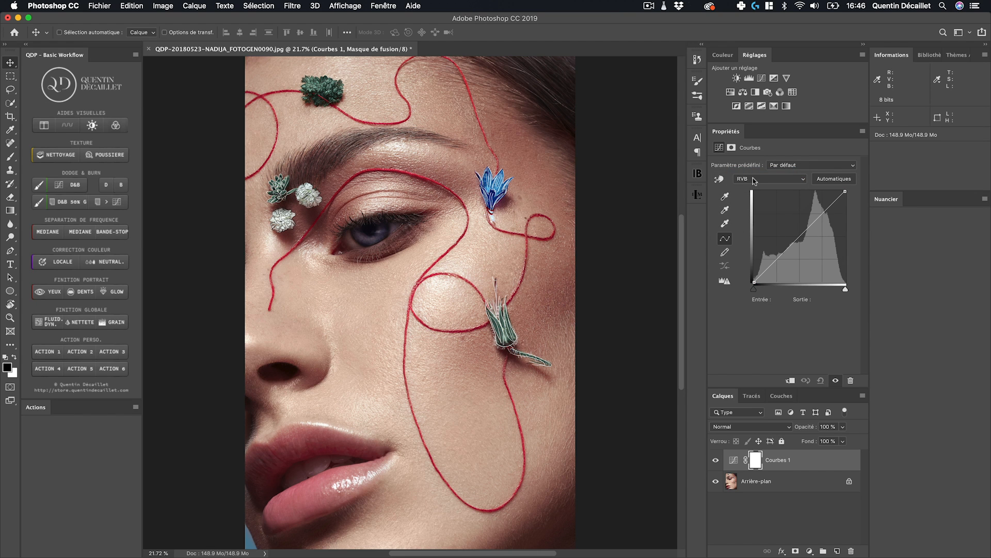
# On the Rouge channel, try adjusting the curve directly from the cheek's highlight and shaded areas with the on-image adjustment tool.
pyautogui.click(785, 179)
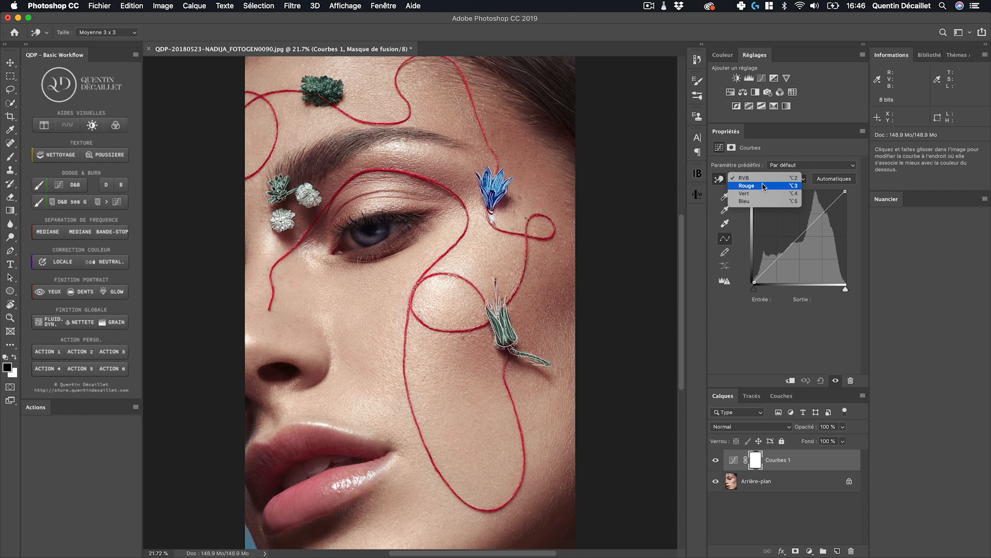
pyautogui.click(764, 190)
pyautogui.click(718, 180)
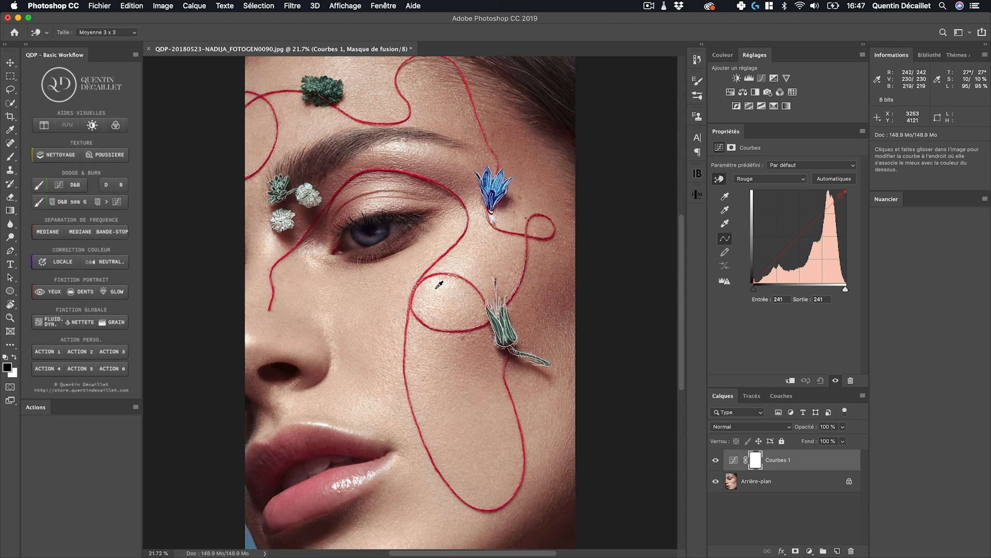
pyautogui.moveTo(448, 289); pyautogui.dragTo(456, 282)
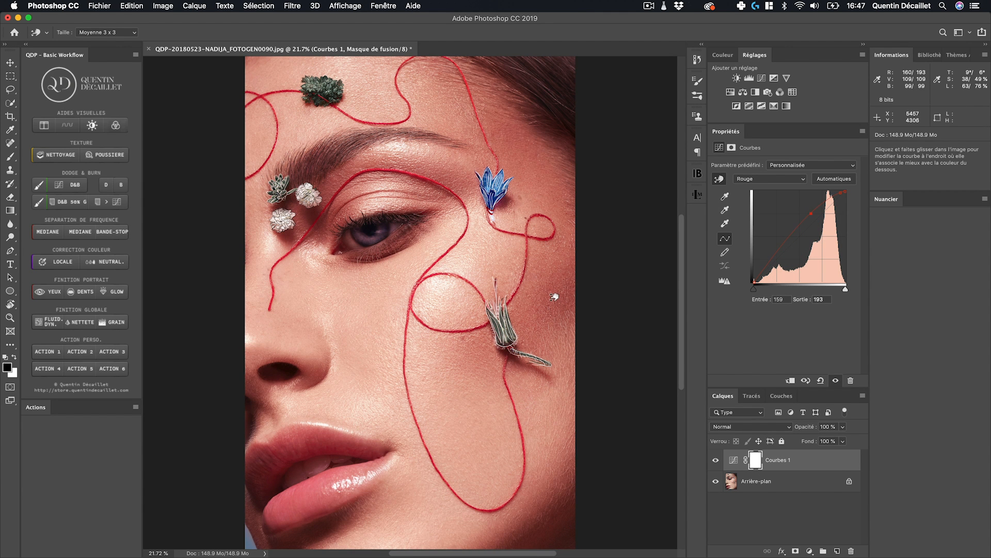
pyautogui.moveTo(556, 301); pyautogui.dragTo(554, 310)
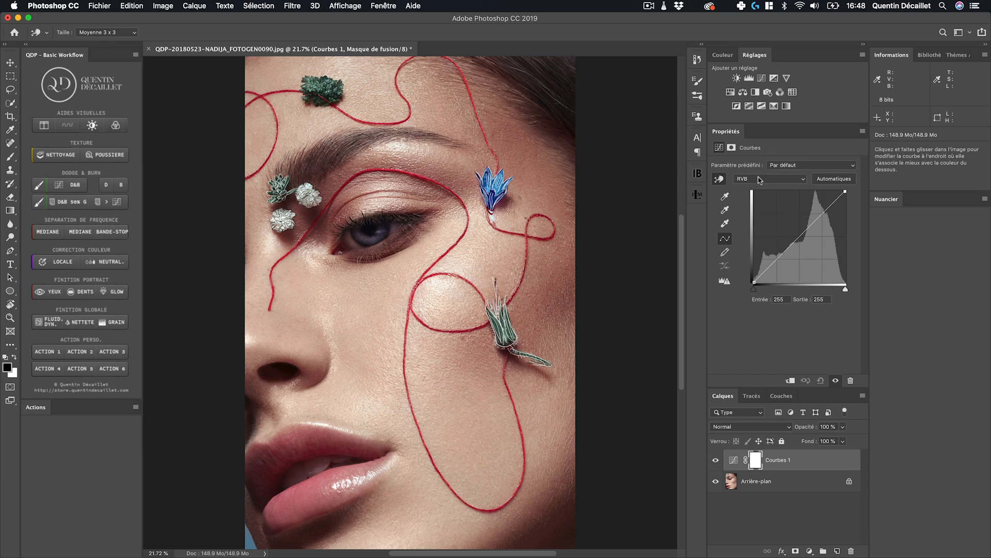
# Try a contrast curve on the Rouge channel with a highlight point at input 181, output 191, and reset it to Par défaut.
pyautogui.click(759, 179)
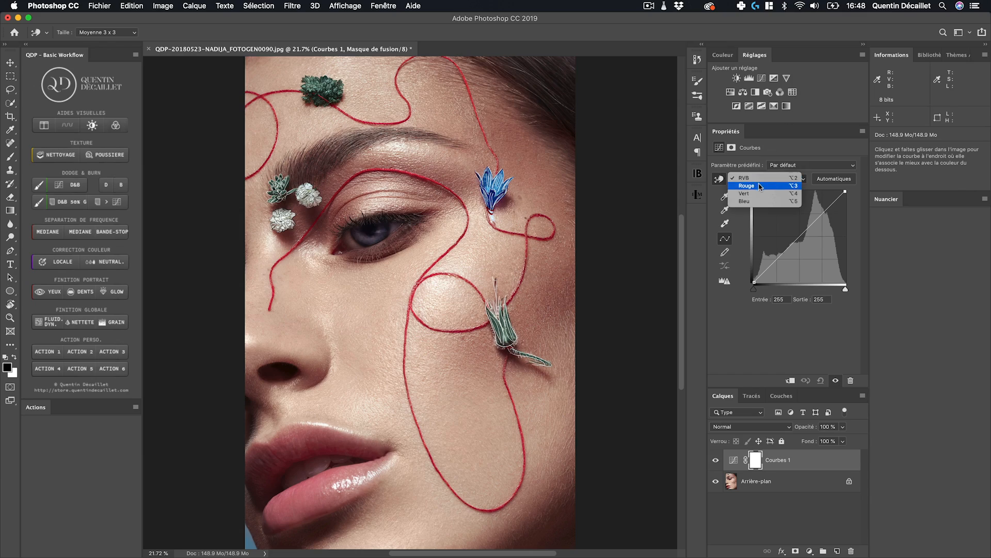
pyautogui.click(761, 187)
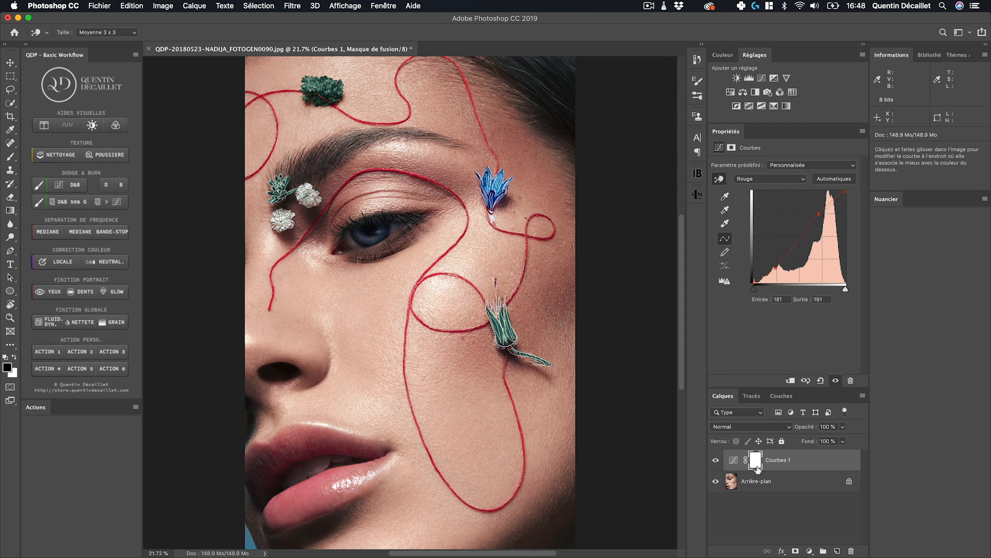
pyautogui.click(714, 459)
pyautogui.click(808, 165)
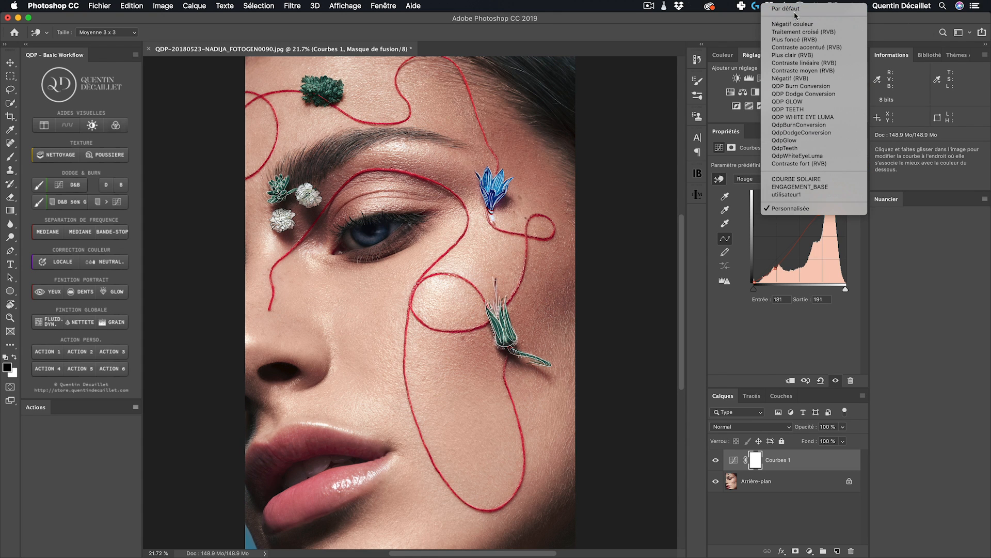
pyautogui.click(795, 9)
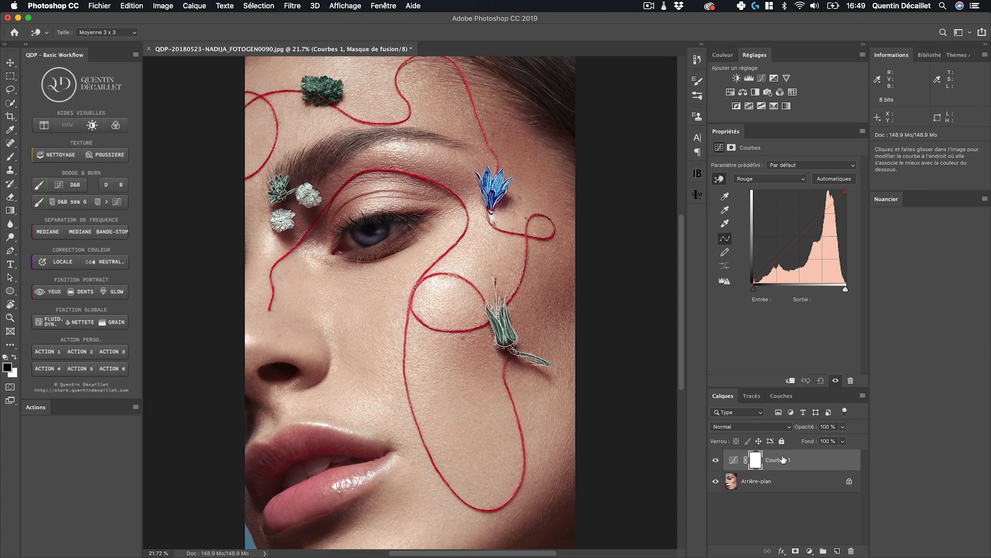
# Rename the curves layer SATURATION and set its blending mode to Saturation.
pyautogui.doubleClick(774, 460)
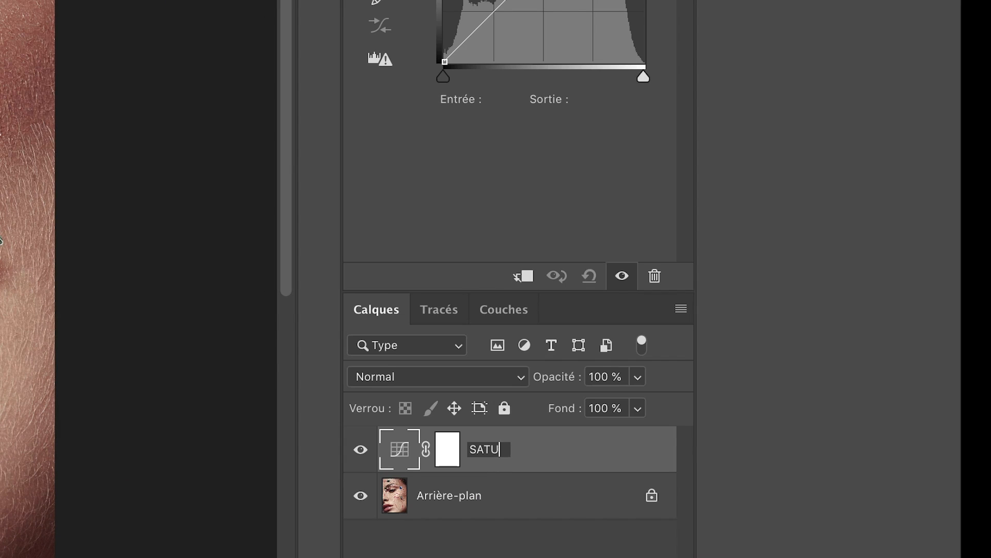
pyautogui.write('SATURATION')
pyautogui.press('Return')
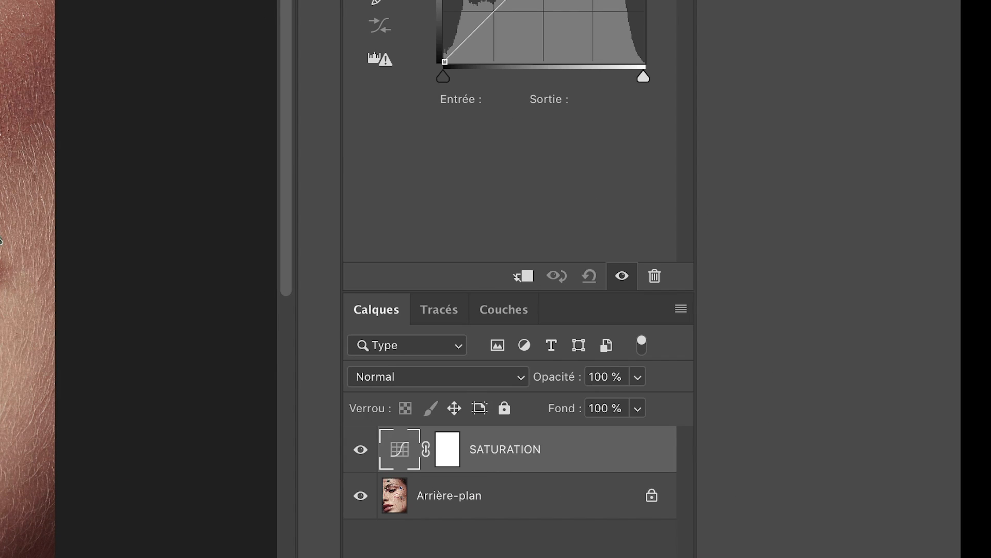
pyautogui.click(423, 373)
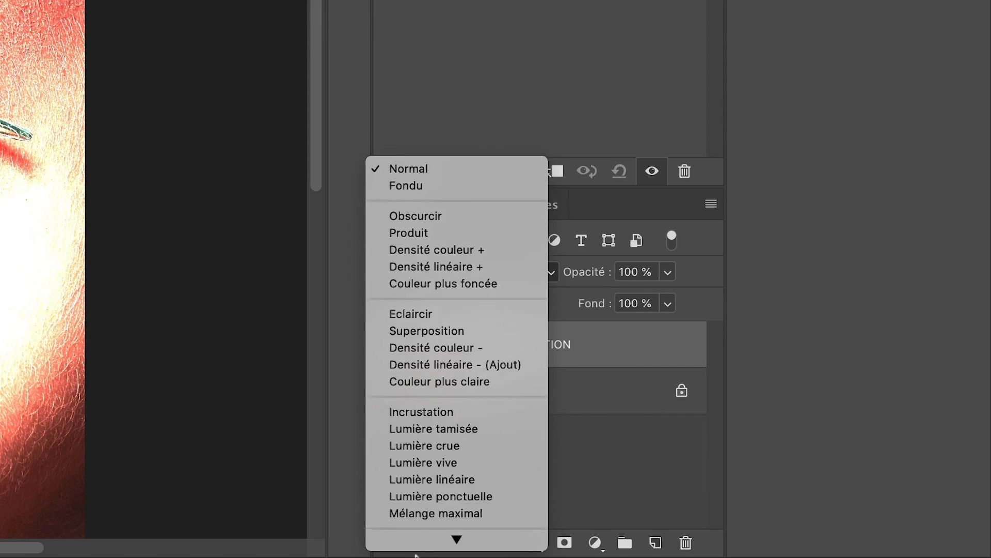
pyautogui.click(437, 505)
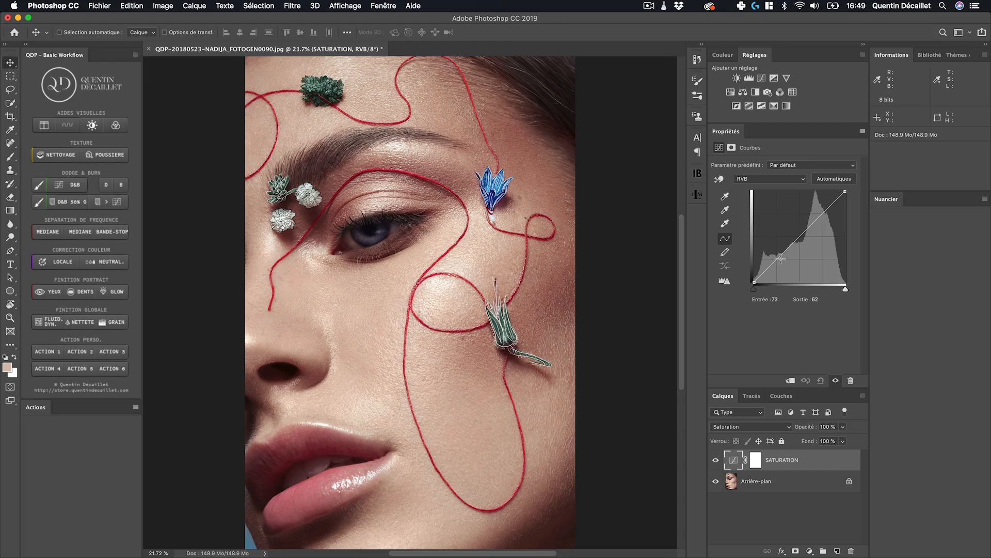
# Try flattening the RVB curve with both endpoints at output 128, and restore the endpoints to the original diagonal.
pyautogui.moveTo(755, 282); pyautogui.dragTo(736, 236)
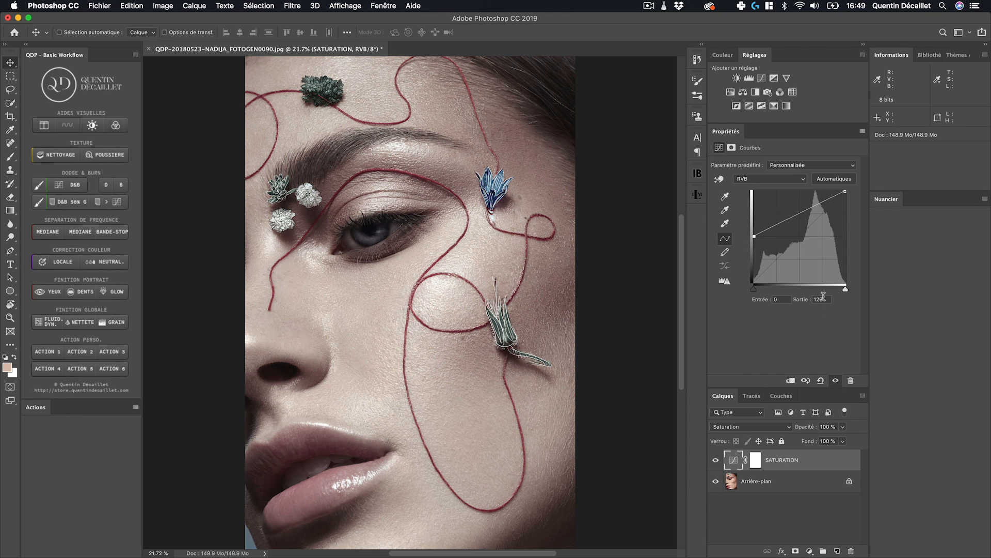
pyautogui.write('128')
pyautogui.write('128')
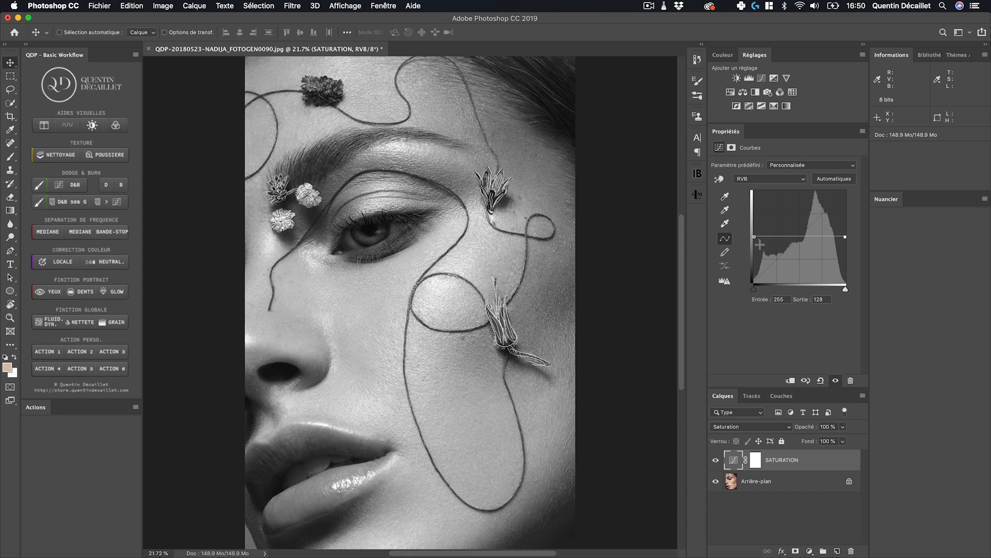
pyautogui.moveTo(754, 237); pyautogui.dragTo(754, 283)
pyautogui.moveTo(847, 230); pyautogui.dragTo(864, 123)
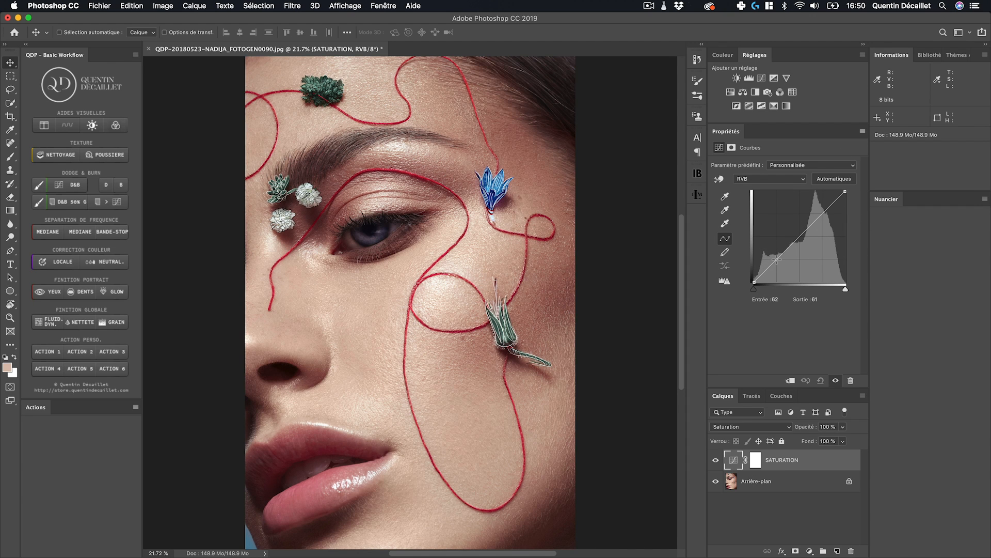
# Try lowering the RVB curve's shadow point to input 61, output 32, and pulling its highlights down.
pyautogui.moveTo(777, 261); pyautogui.dragTo(775, 271)
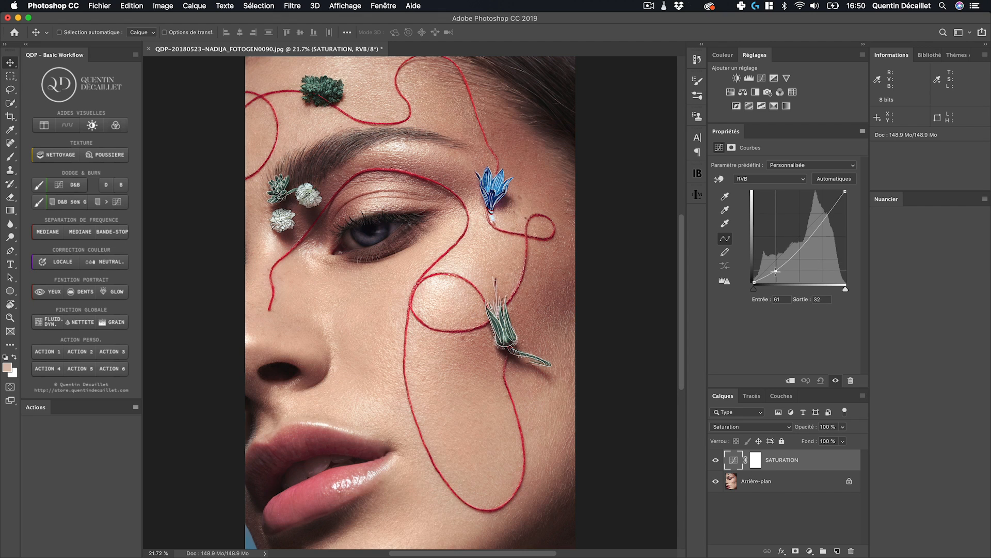
pyautogui.moveTo(824, 222); pyautogui.dragTo(827, 243)
pyautogui.press('super+z')
# Place a highlight point on the RVB curve and raise the shadow point to input 62, output 81.
pyautogui.click(823, 222)
pyautogui.moveTo(821, 209); pyautogui.dragTo(823, 203)
pyautogui.click(777, 258)
# Compare the portrait with and without the SATURATION layer by toggling its visibility.
pyautogui.click(717, 460)
pyautogui.click(717, 460)
pyautogui.click(717, 460)
pyautogui.click(717, 460)
pyautogui.click(716, 460)
pyautogui.click(717, 460)
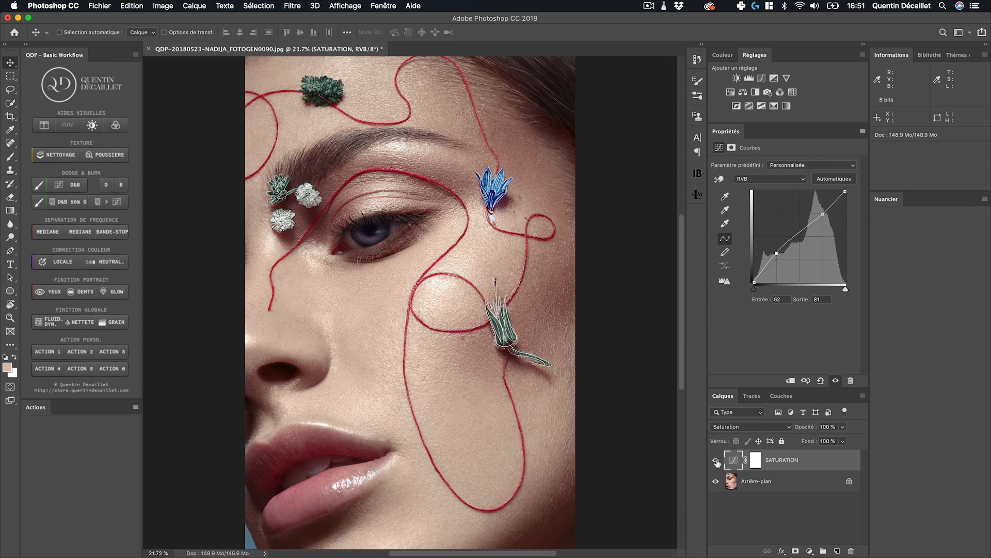